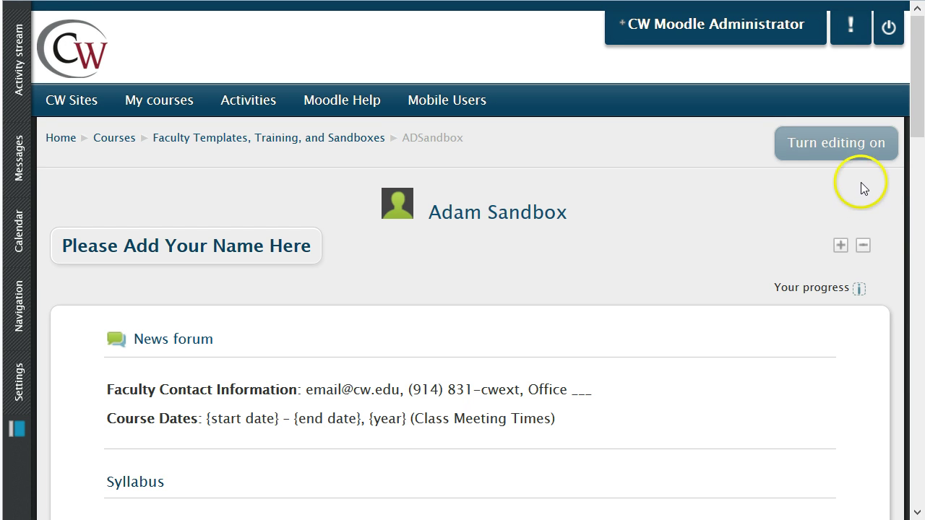
- Turn editing on in the Adam Sandbox course and open Quiz 1 in Week 1
left_click(847, 165)
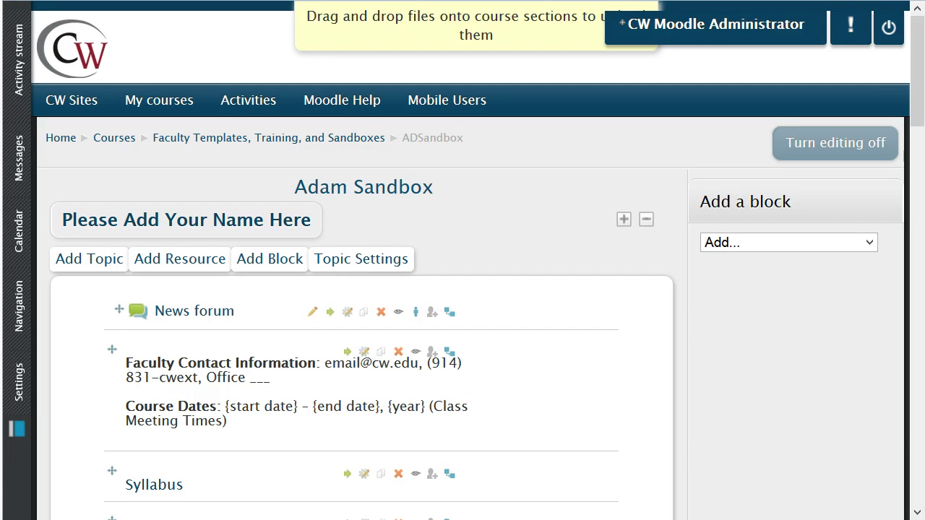
left_click_drag(915, 63, 914, 312)
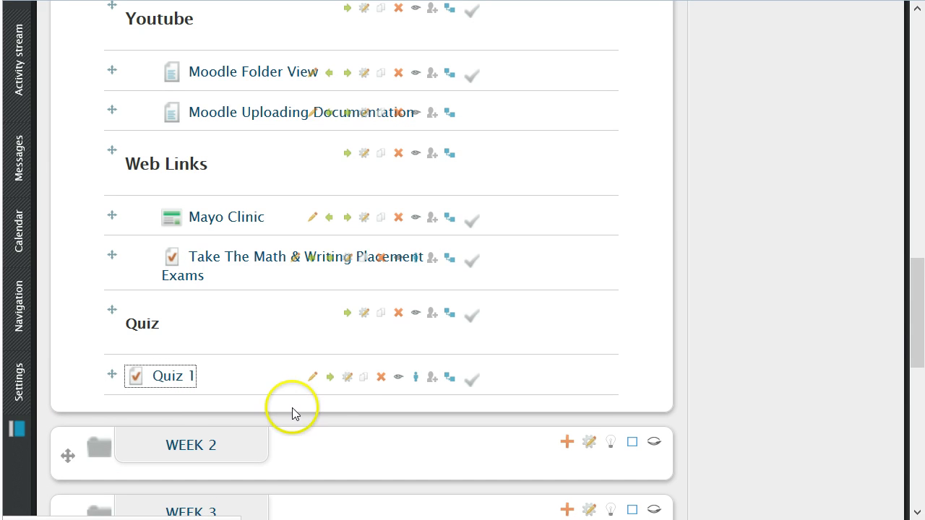
left_click(364, 428)
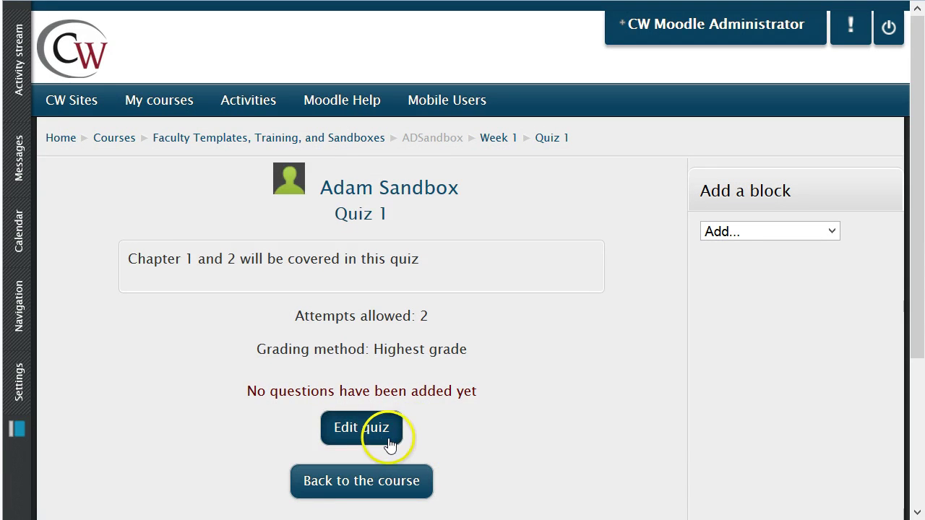
- Open Quiz 1's question editor, checking its maximum grade of 10 on the empty page
left_click(389, 443)
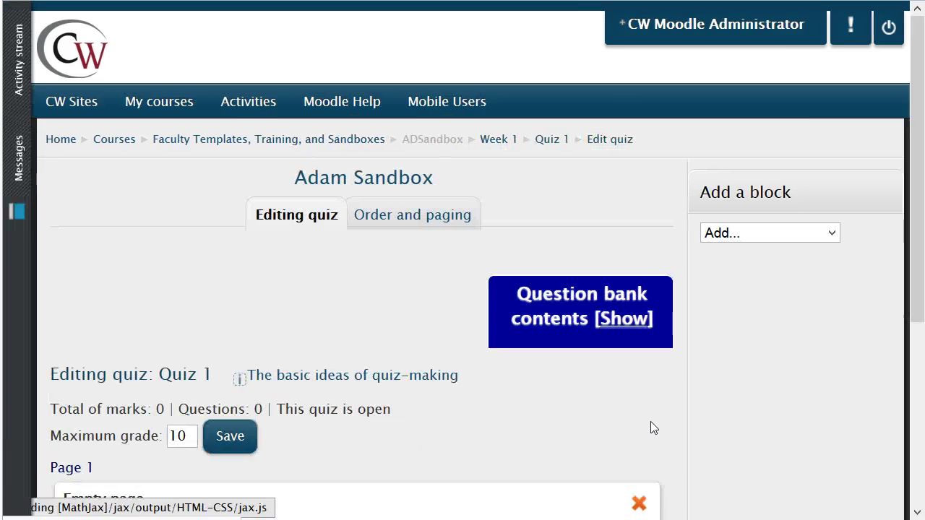
scroll(530, 432, "down", 2)
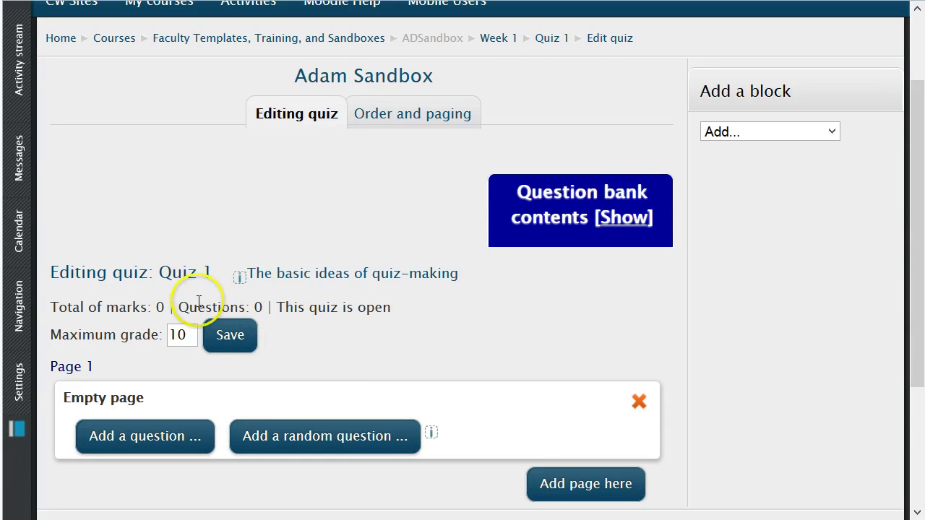
mouse_move(189, 335)
left_mouse_down()
mouse_move(156, 348)
mouse_move(185, 349)
left_mouse_up()
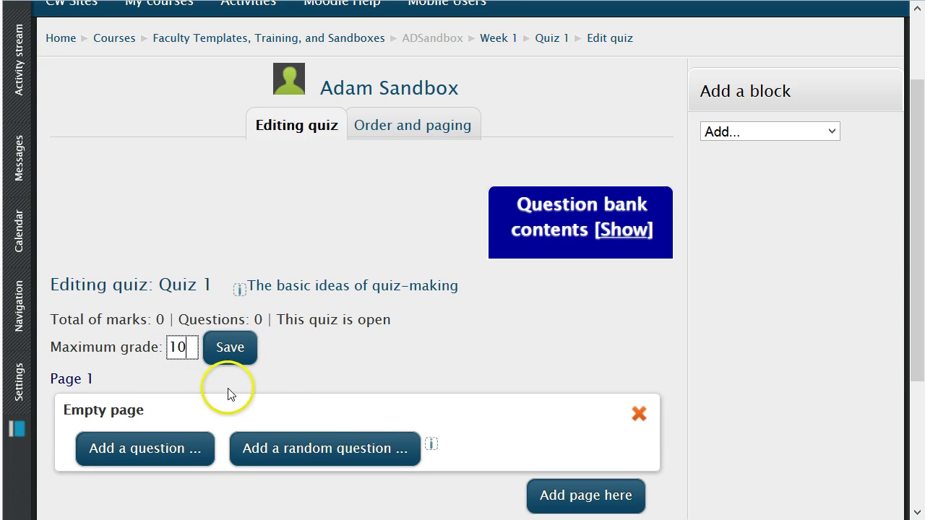
left_click(286, 373)
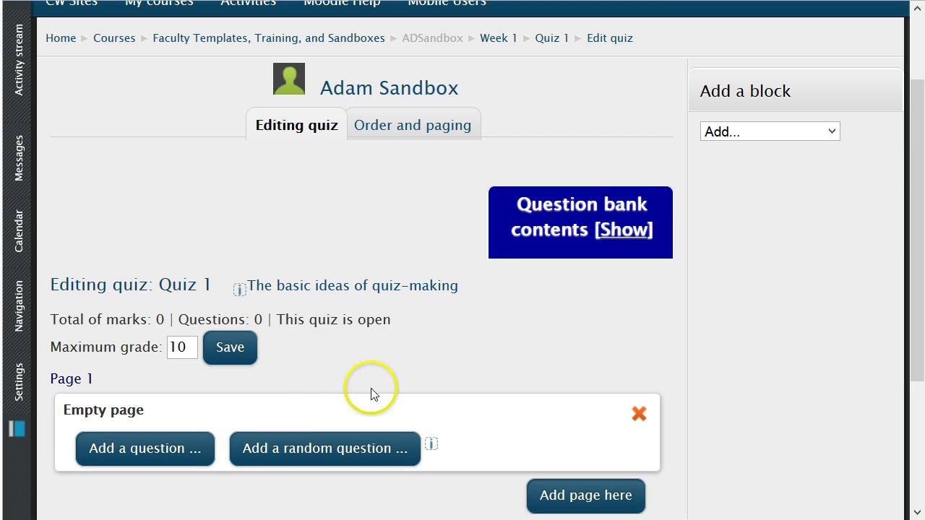
- Add a new Multiple choice question to Quiz 1's empty first page
left_click(201, 454)
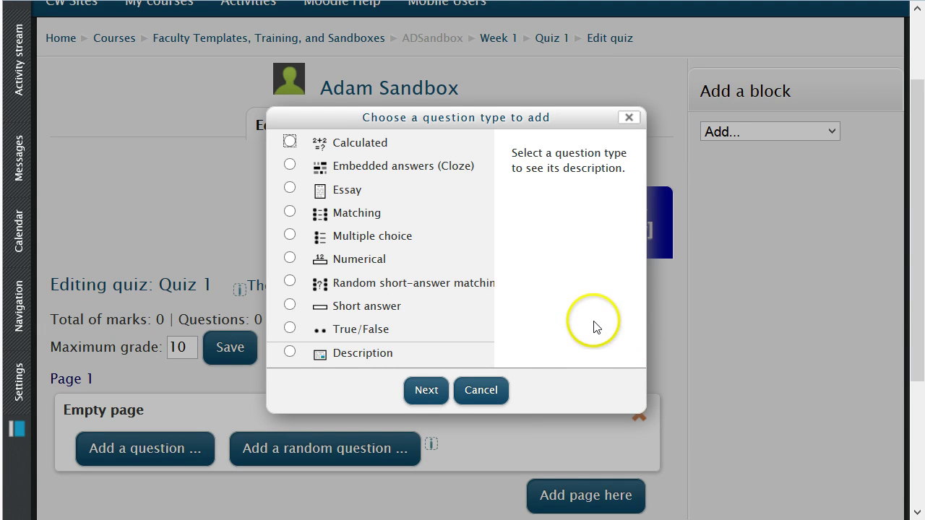
left_click(404, 235)
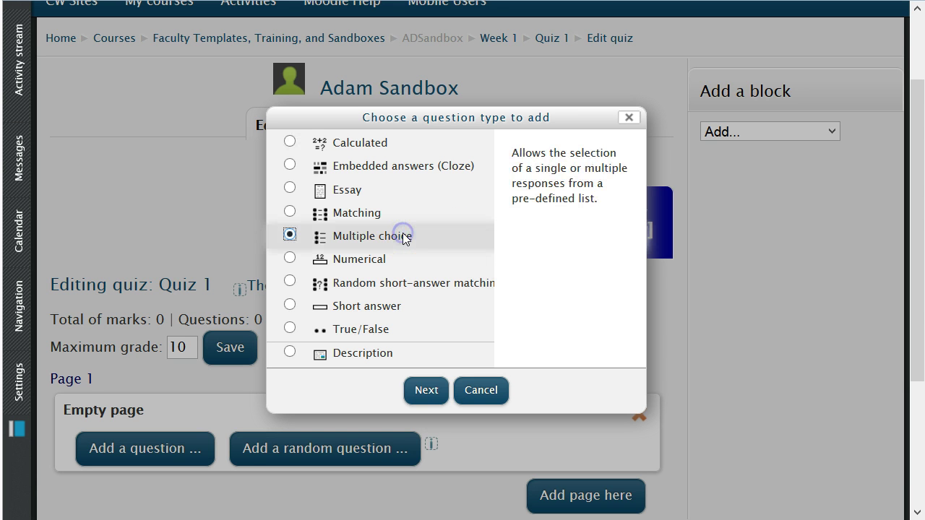
left_click(427, 391)
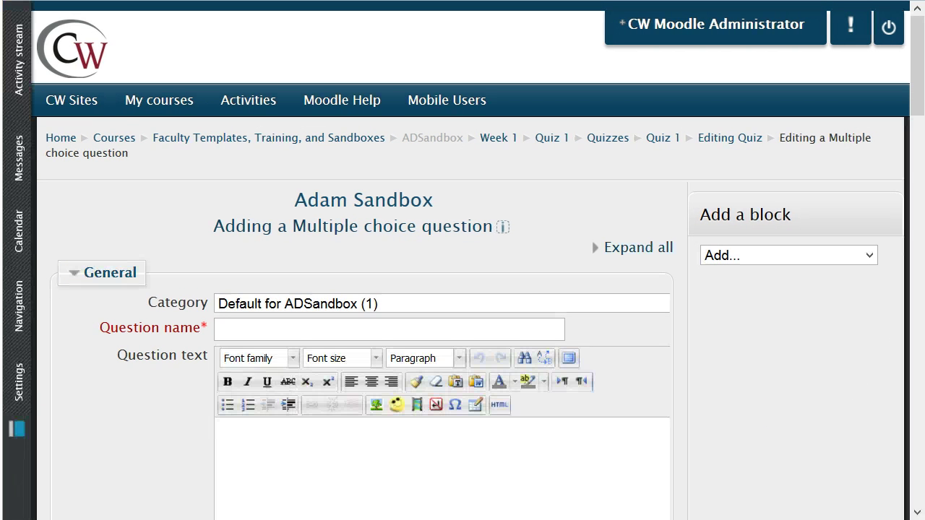
- Name the question 'MC Q1' with question text 'The square root of 9 is'
left_click_drag(918, 85, 914, 138)
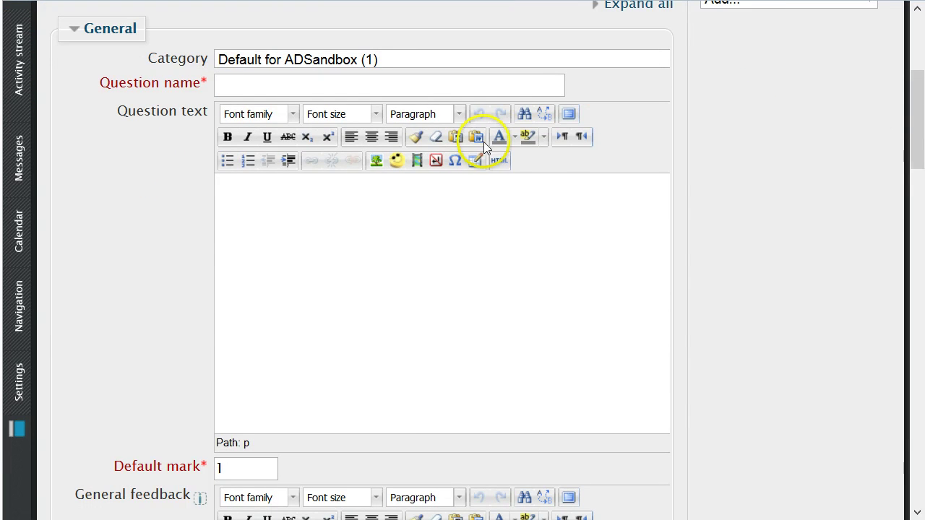
left_click(498, 88)
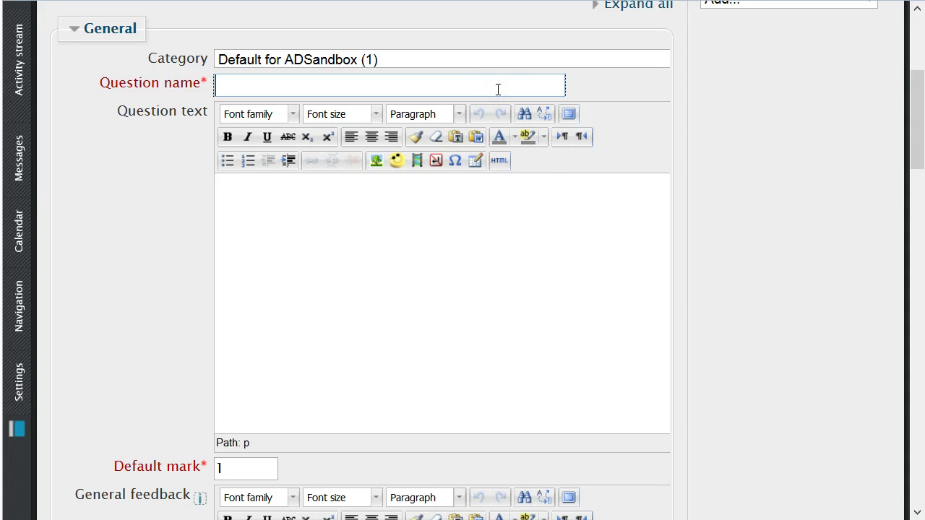
type("MC ")
type("Q1")
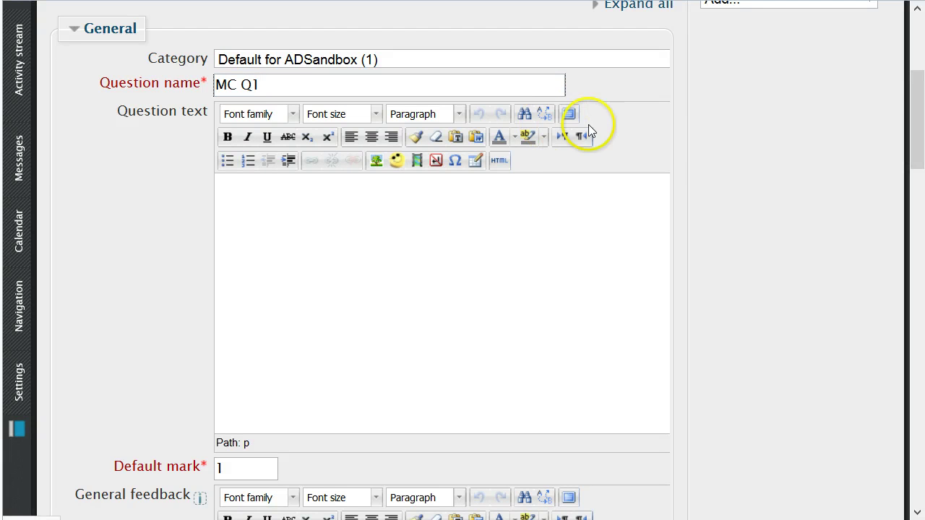
left_click(604, 223)
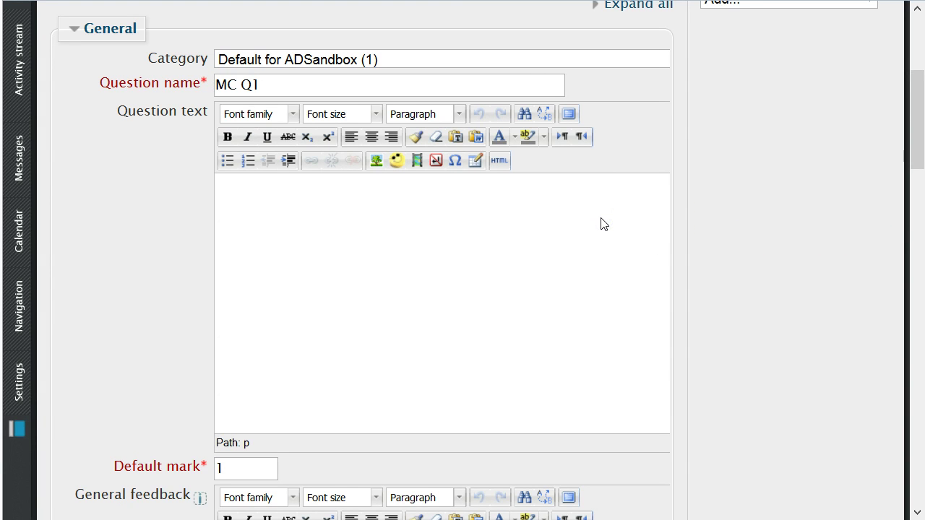
type("The")
type(" squa")
type("re root of 9 ")
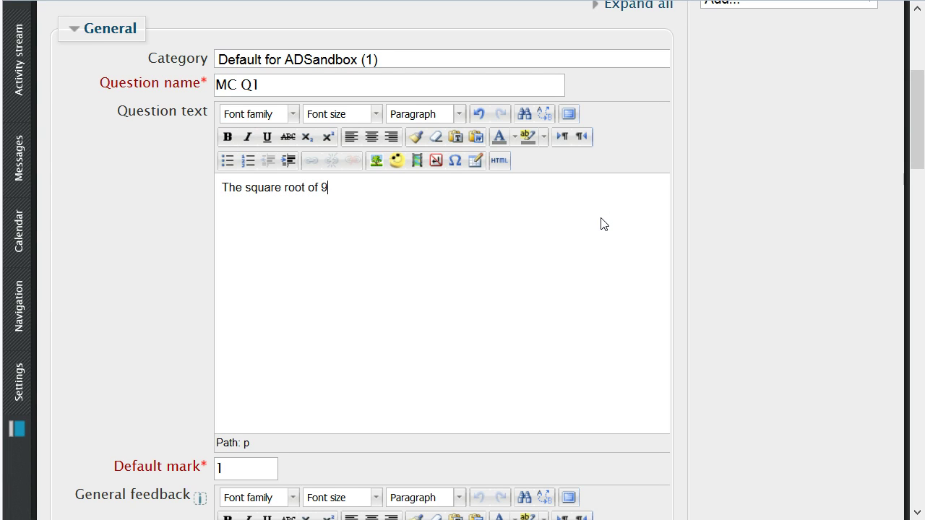
type("is")
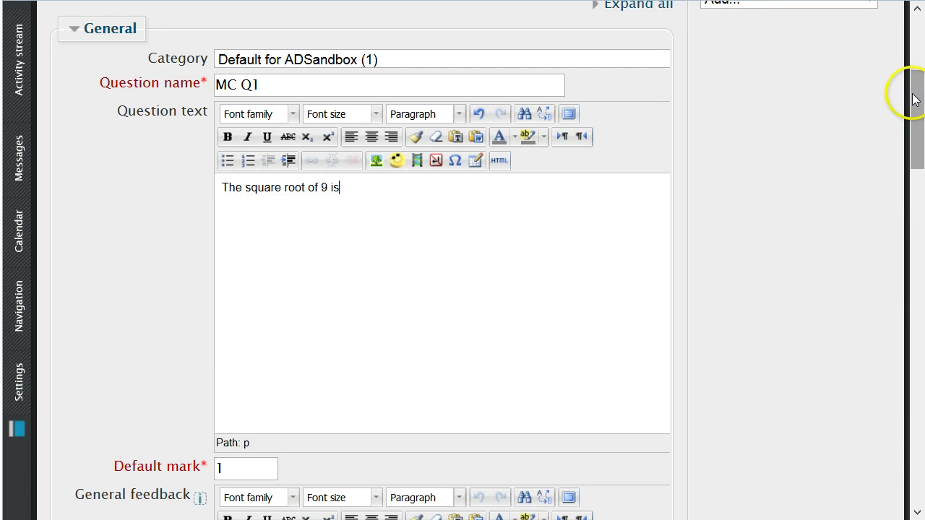
left_click_drag(915, 93, 917, 244)
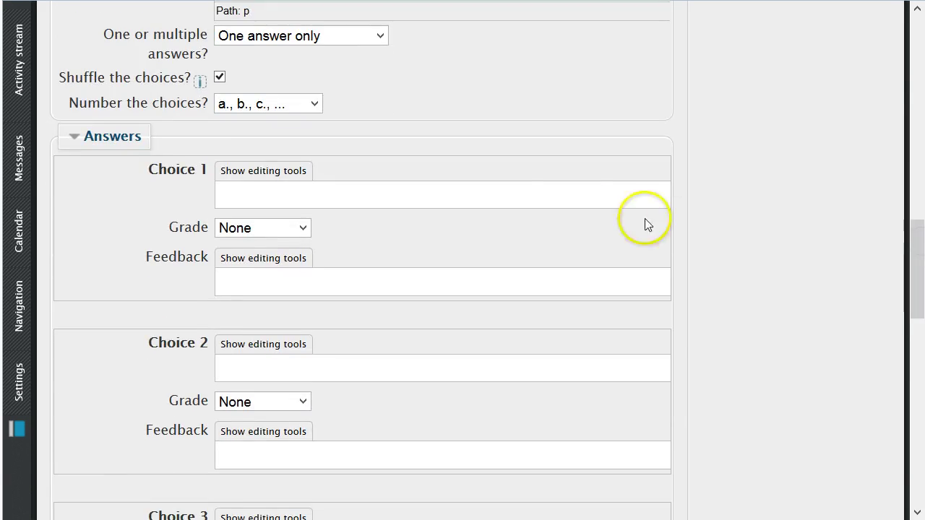
- Enter '3' as Choice 1 with a grade of 100%
left_click(548, 194)
type("3")
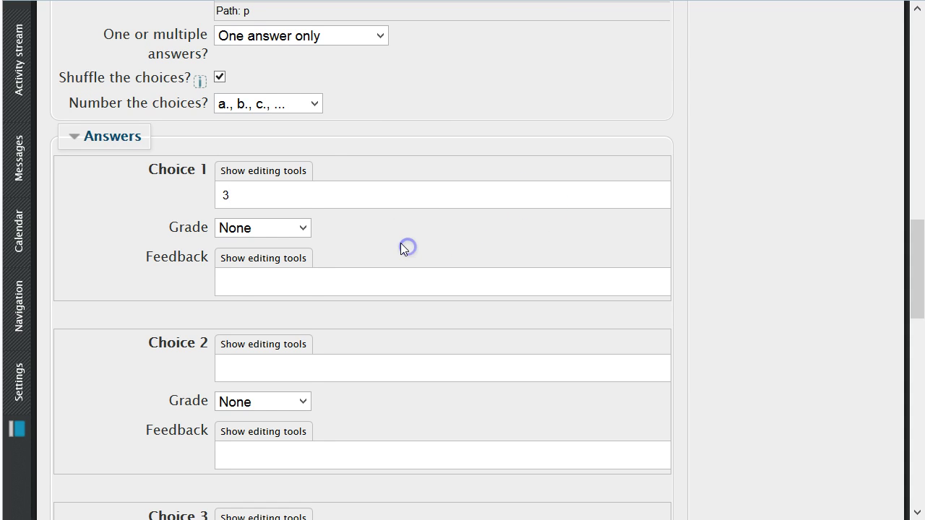
left_click(307, 228)
left_click(289, 263)
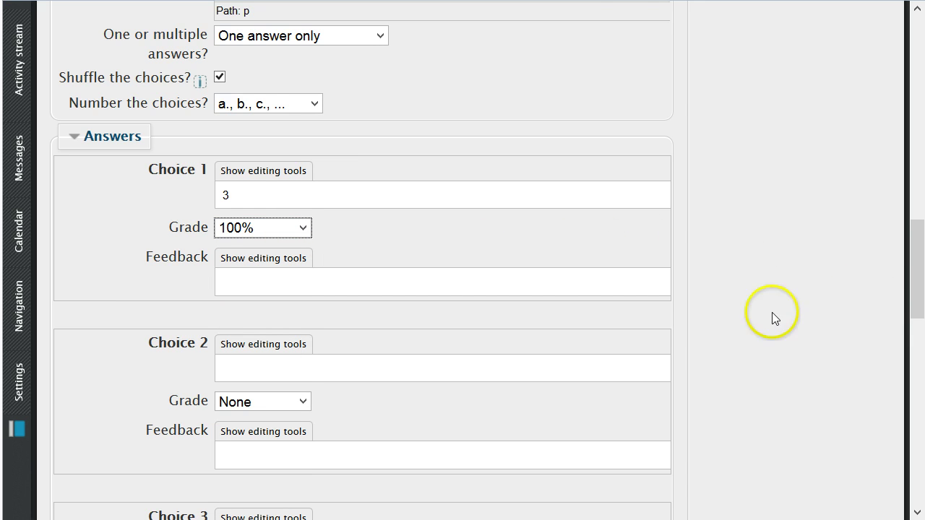
- Enter '6' as Choice 2, leaving its grade as None
left_click(606, 370)
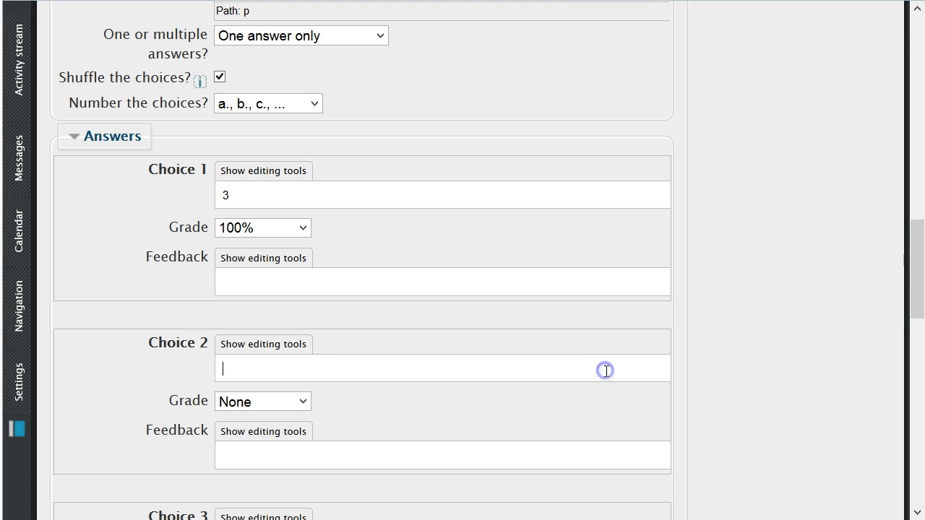
type("6")
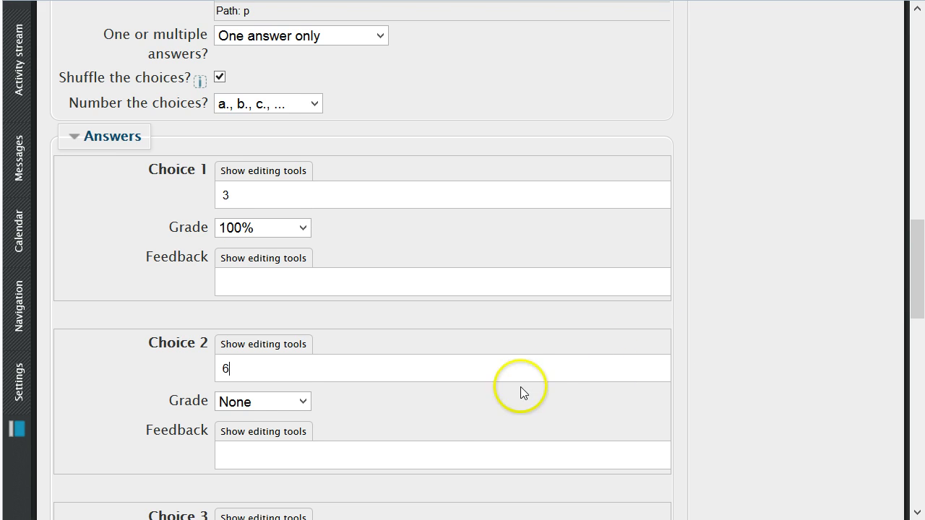
scroll(375, 405, "down", 2)
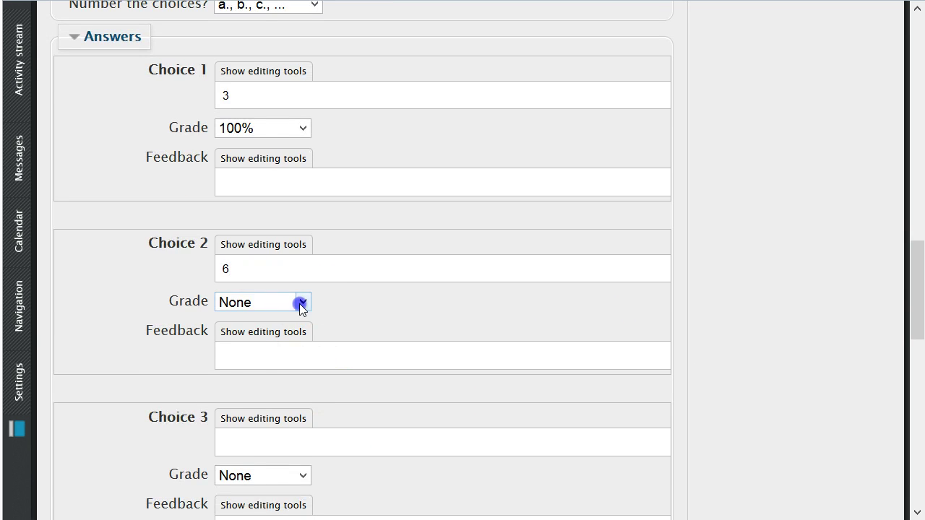
left_click(300, 303)
left_click(240, 320)
scroll(740, 309, "down", 1)
scroll(740, 312, "down", 1)
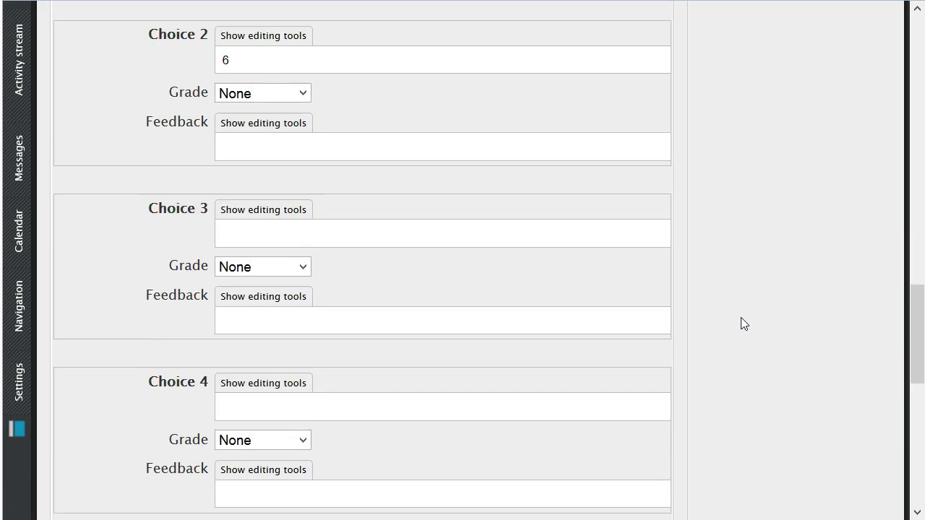
scroll(741, 317, "down", 1)
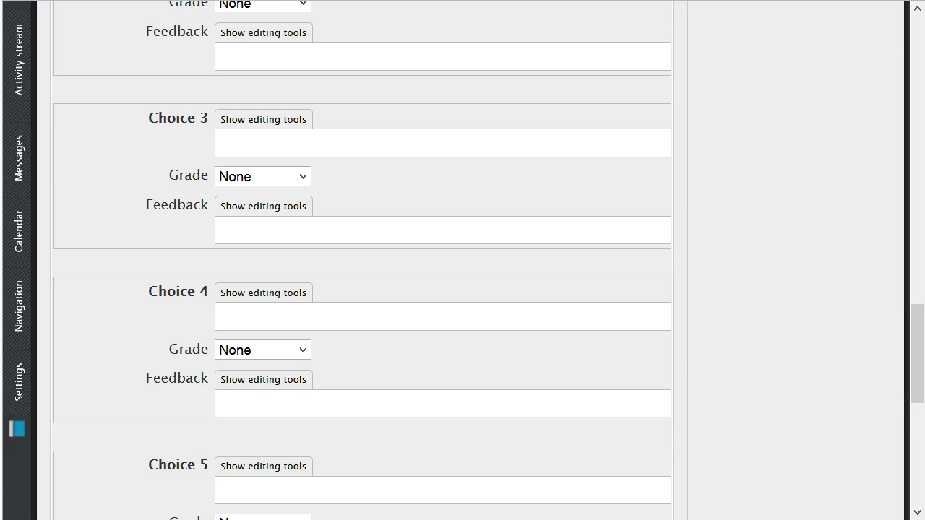
left_click_drag(913, 320, 918, 402)
- Save MC Q1 so Quiz 1 lists it as its only 1-mark question
left_click(278, 386)
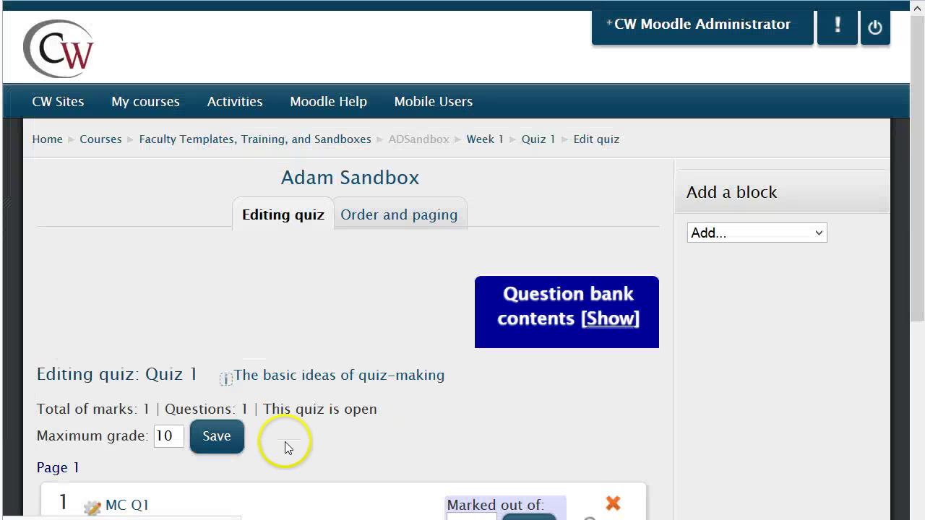
left_click_drag(916, 260, 913, 338)
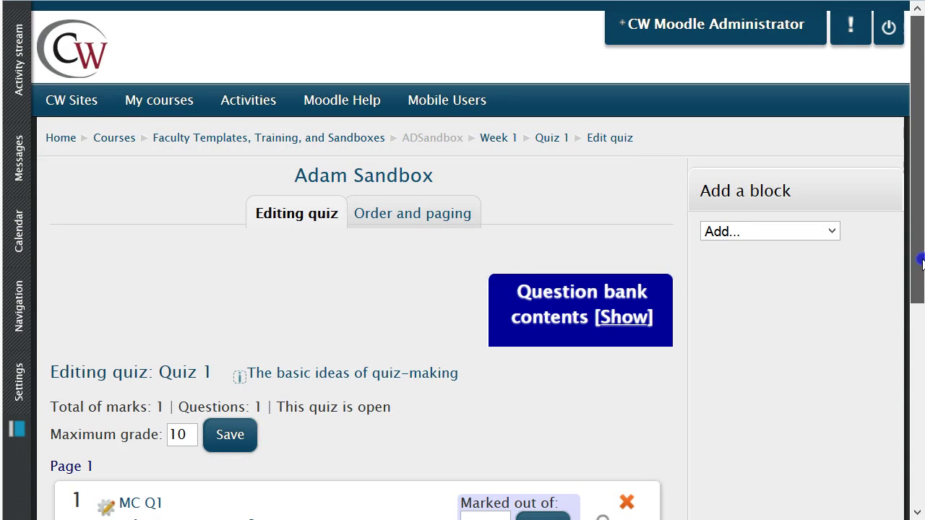